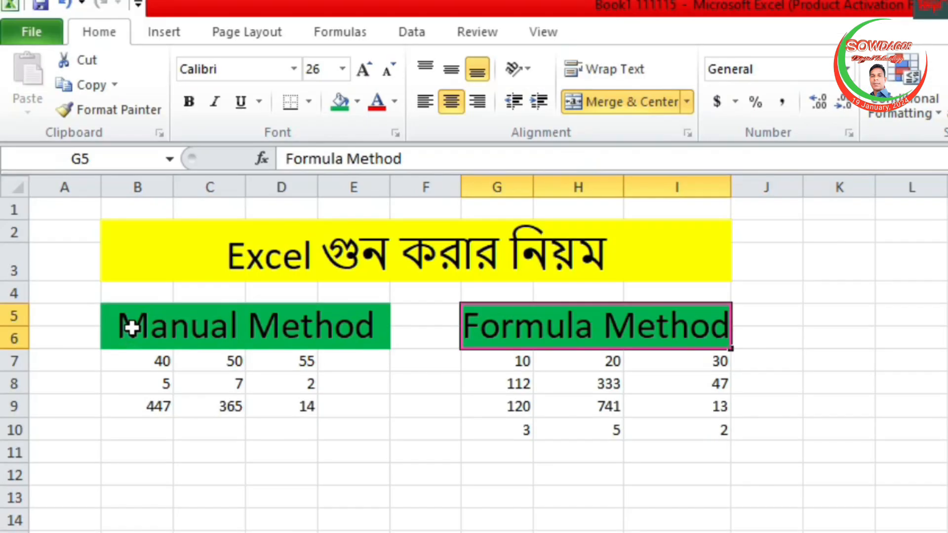
left_click(172, 364)
left_click(232, 363)
left_click(312, 363)
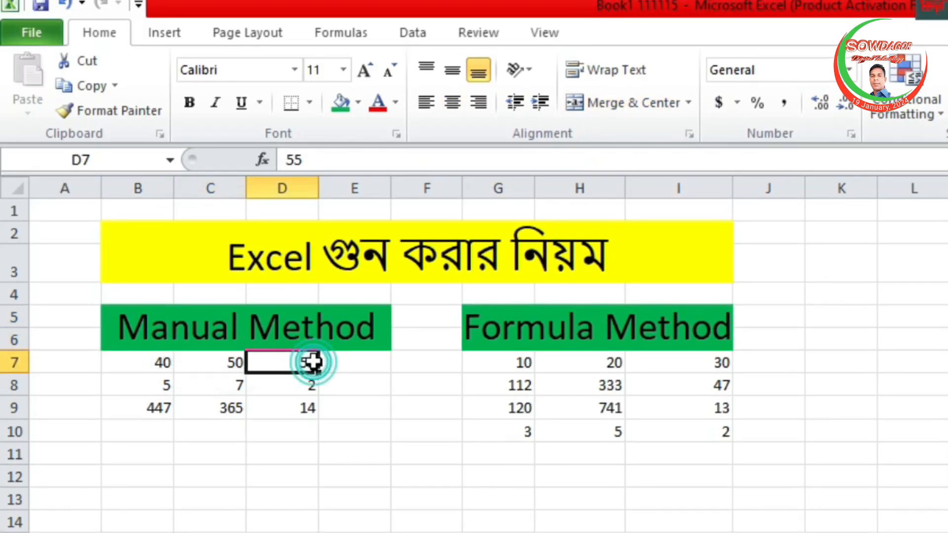
left_click(367, 362)
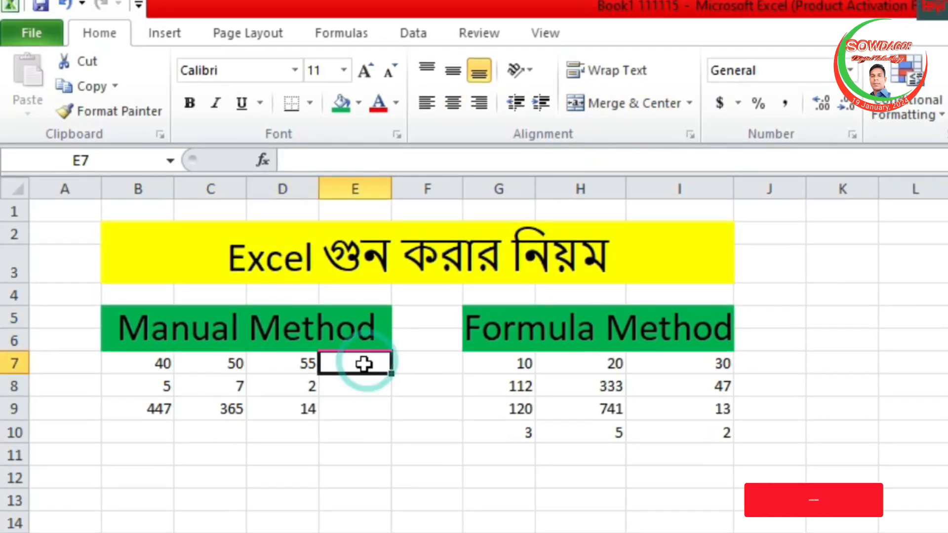
left_click(235, 365)
left_click(238, 434)
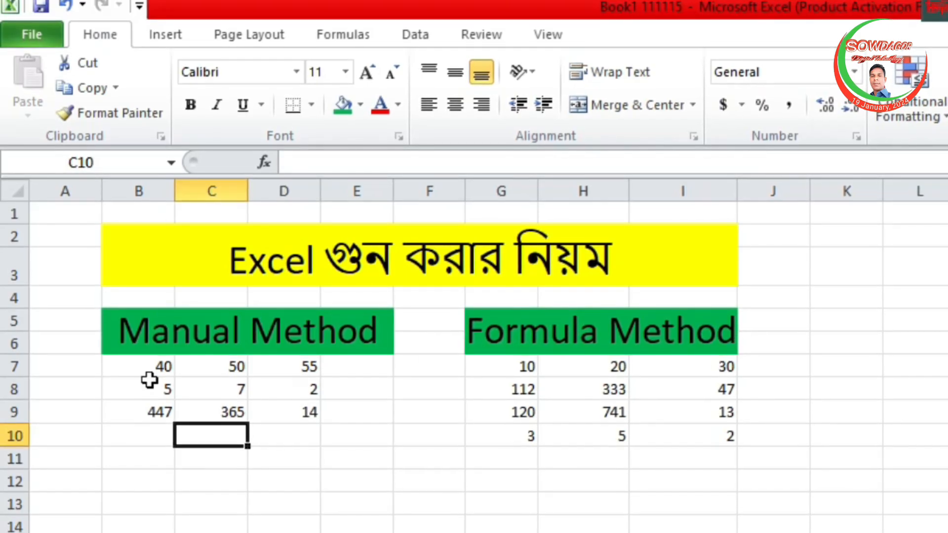
left_click(365, 367)
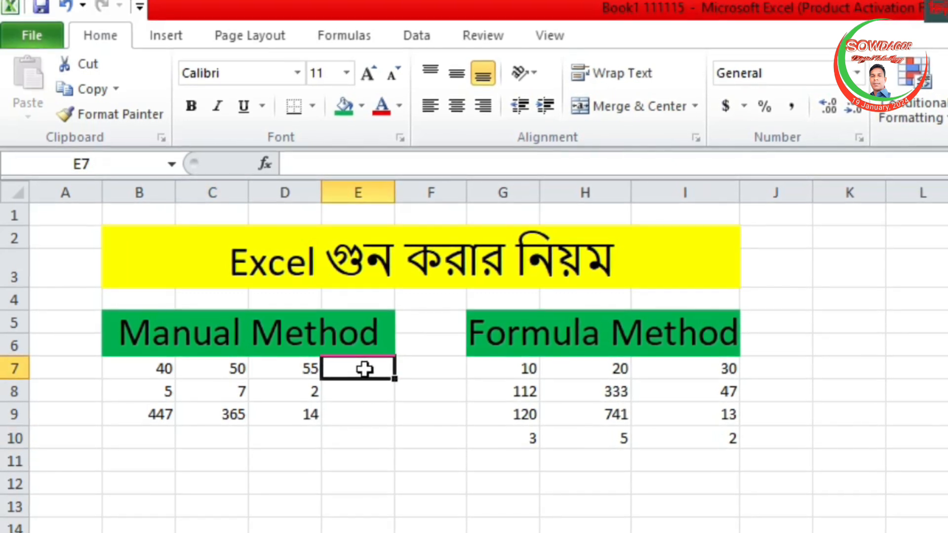
left_click(686, 532)
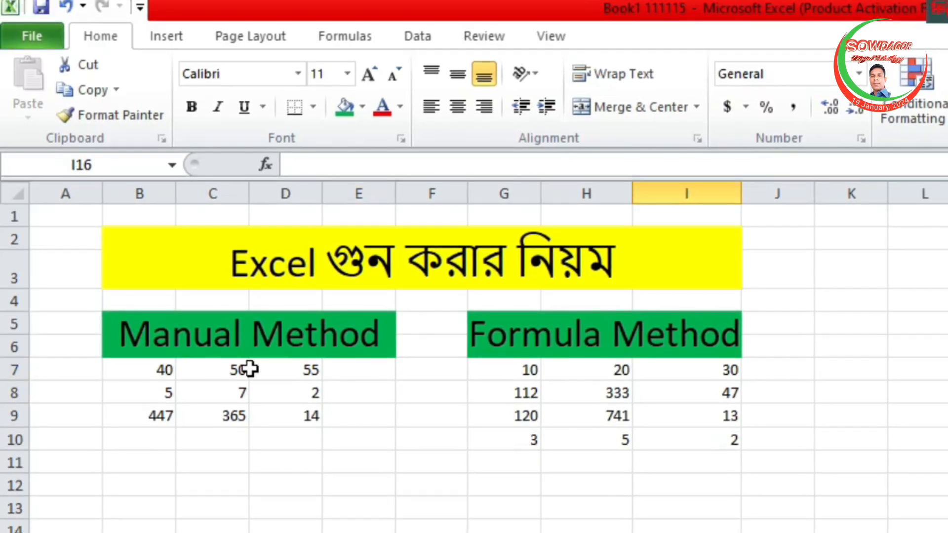
Enter the formula =B7*C7*D7 in cell E7 to multiply the first row of the Manual Method table.
left_click(365, 372)
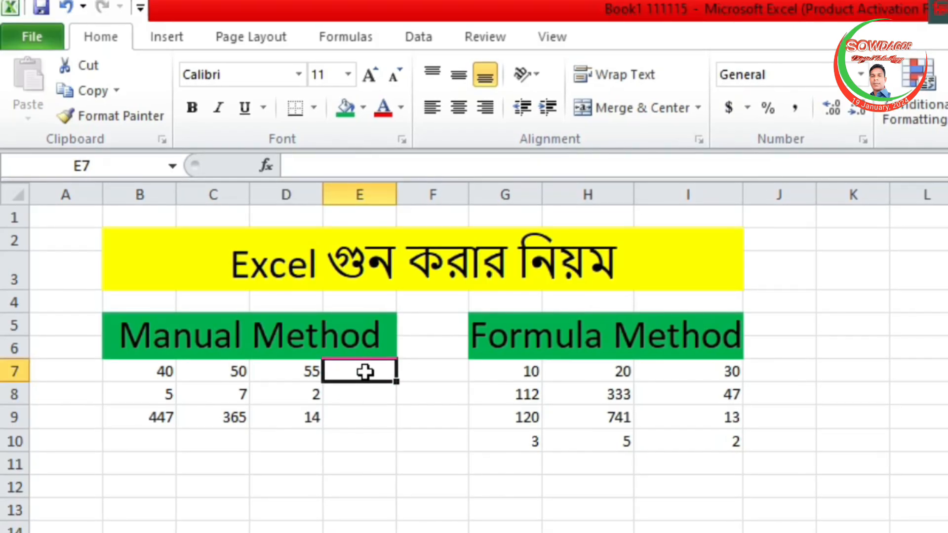
type("=")
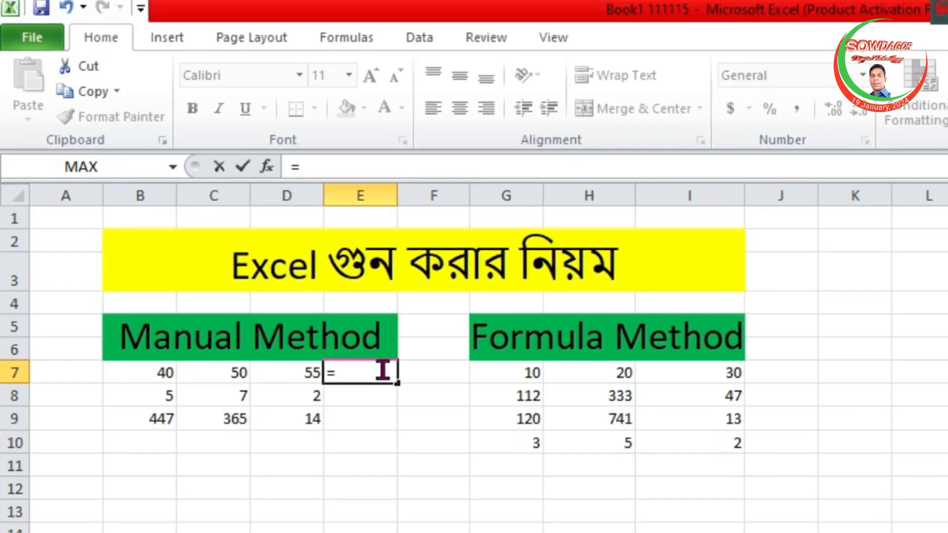
left_click(153, 372)
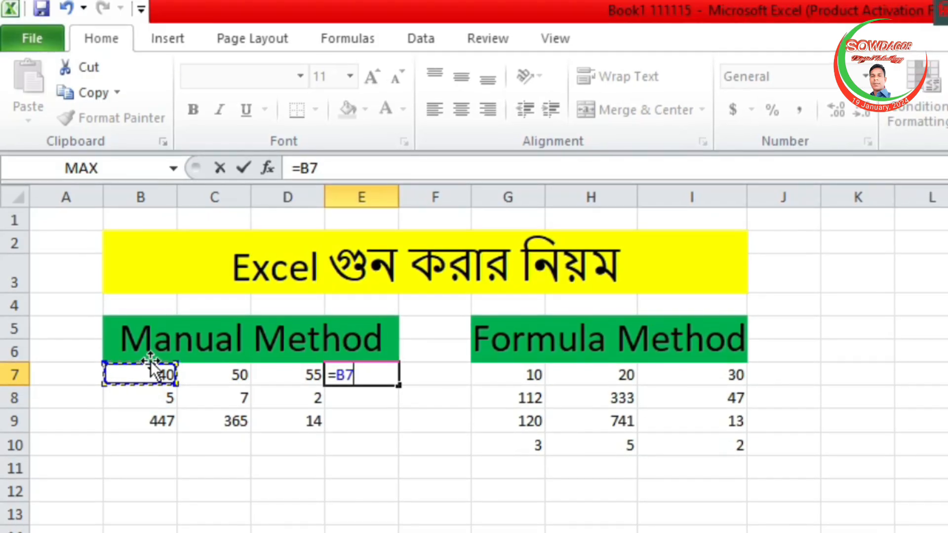
type("*")
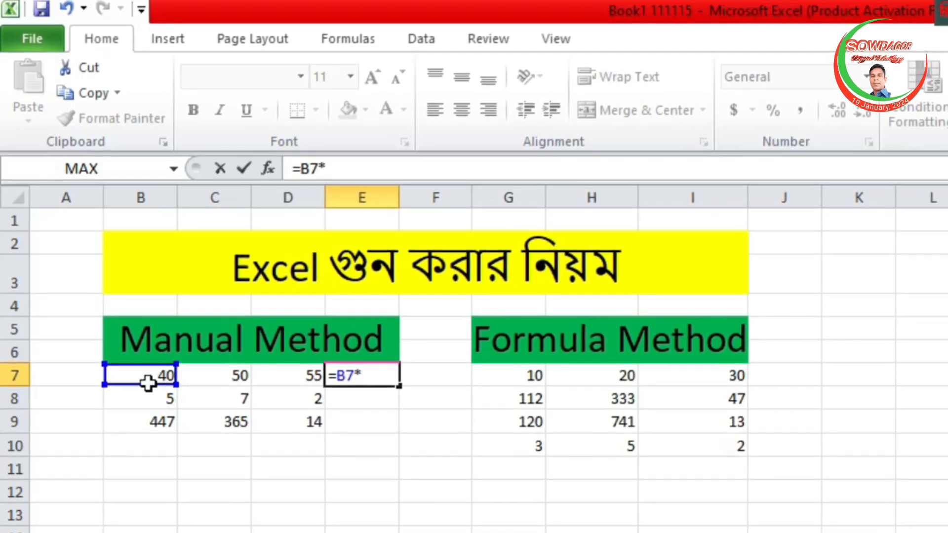
left_click(235, 372)
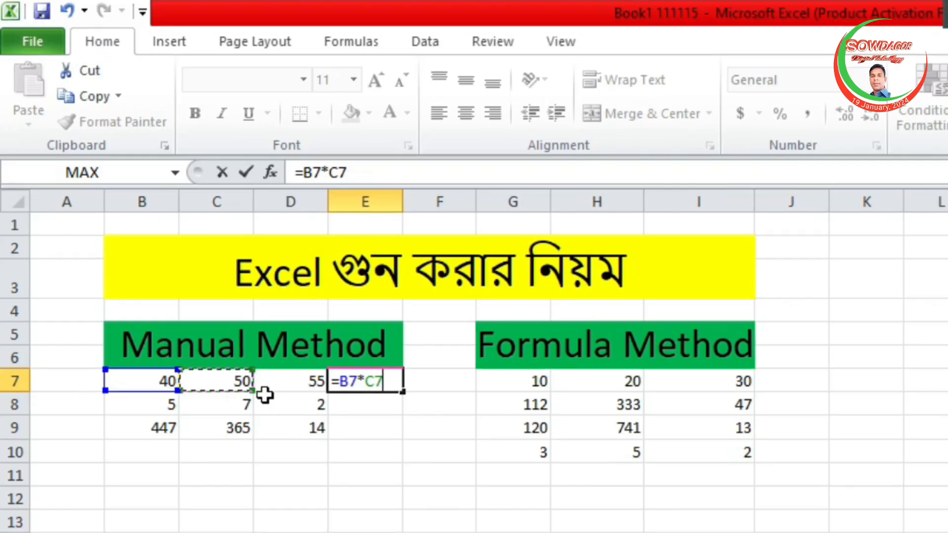
type("*")
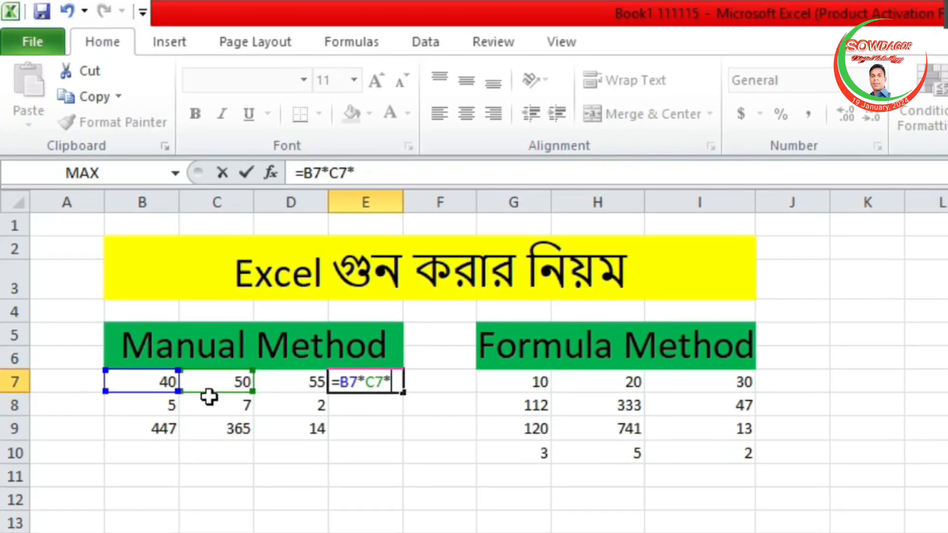
left_click(289, 383)
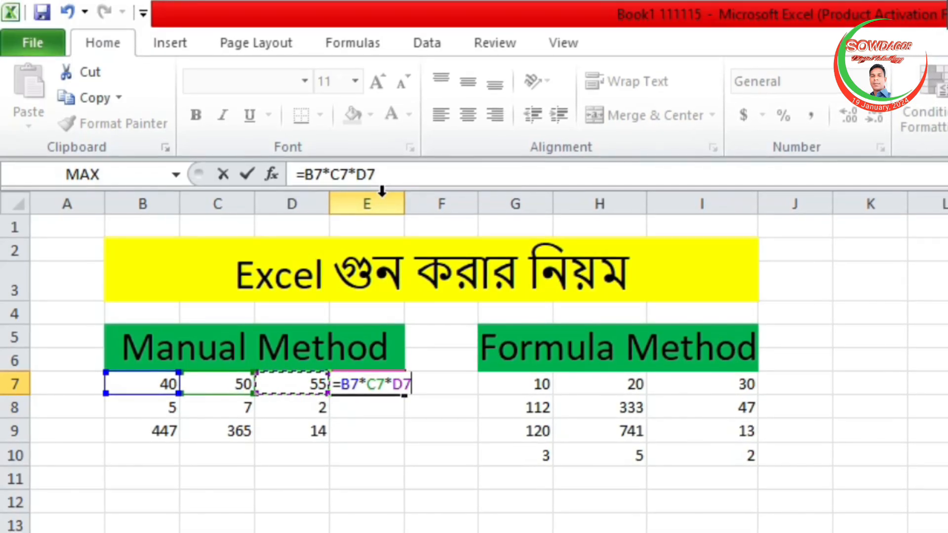
key("Return")
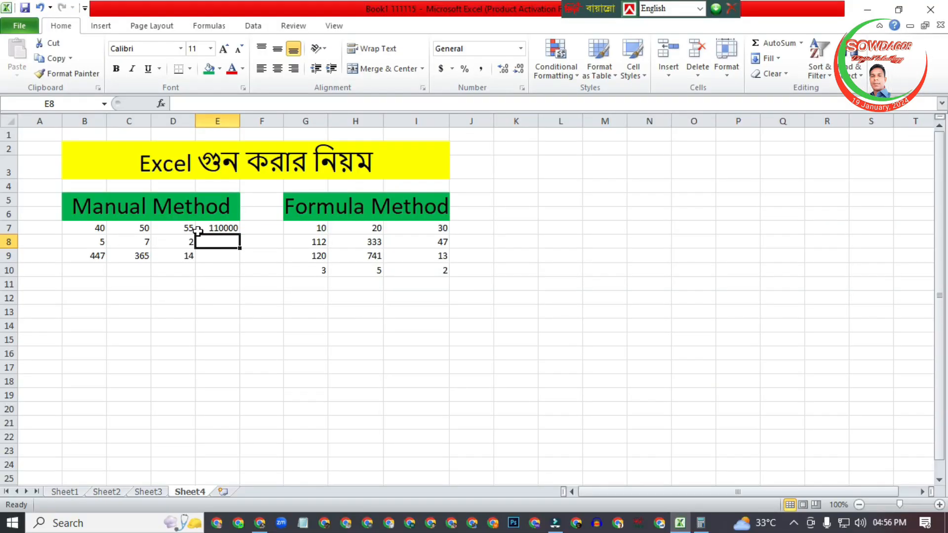
Check the E7 product by switching to Calculator and computing 40 × 50 × 55, and return to the worksheet.
left_click(223, 228)
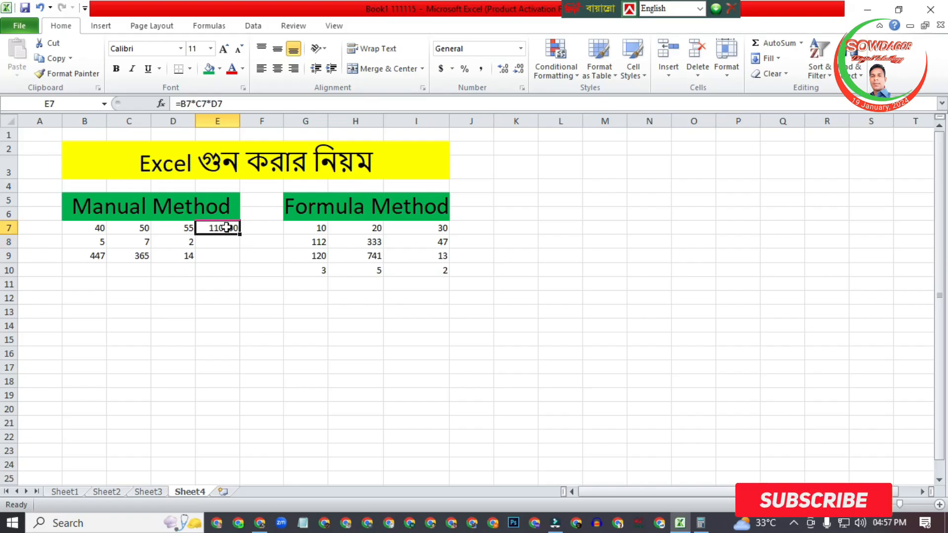
left_click(700, 523)
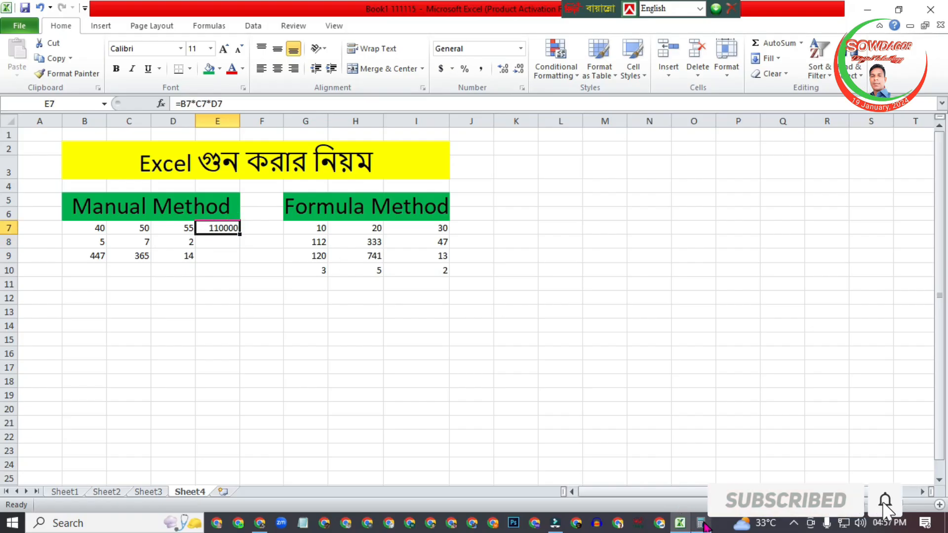
type("40")
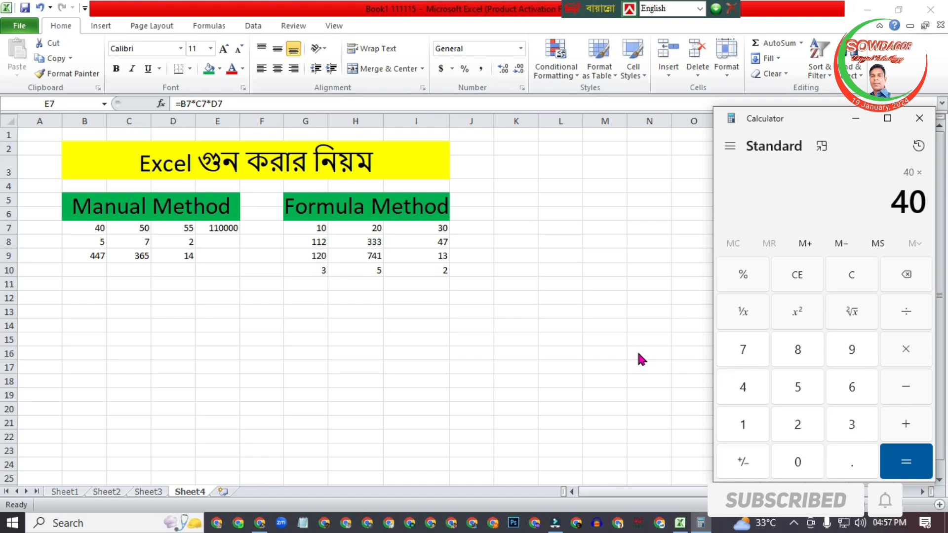
type("50*55")
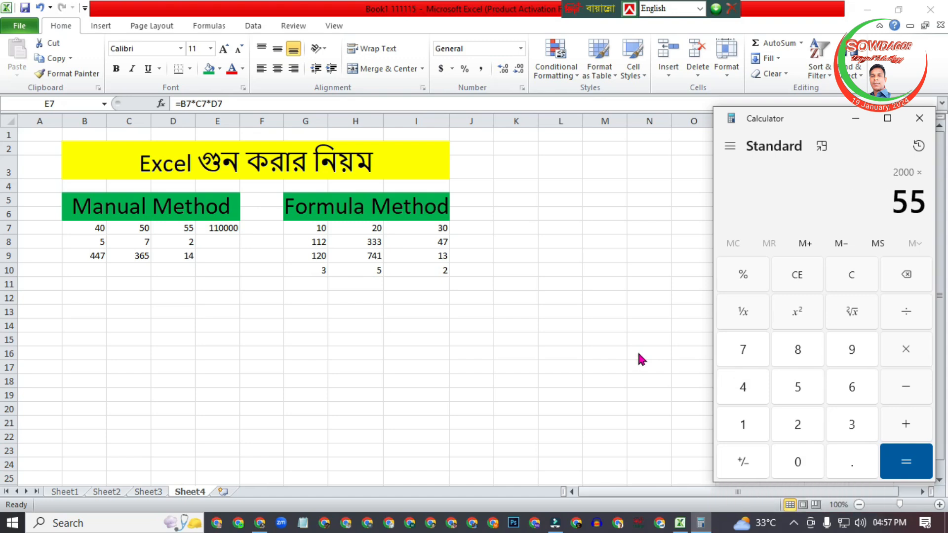
key("Return")
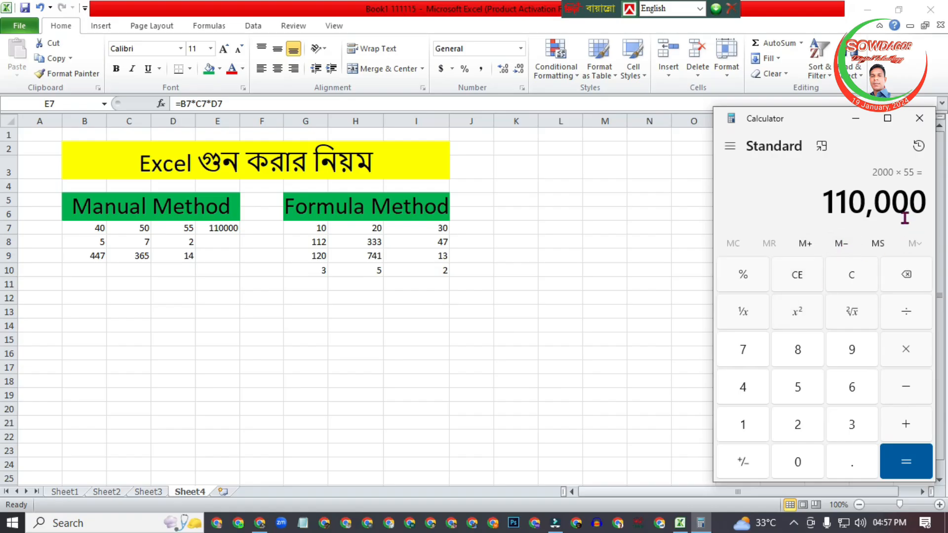
left_click(222, 229)
left_click(229, 282)
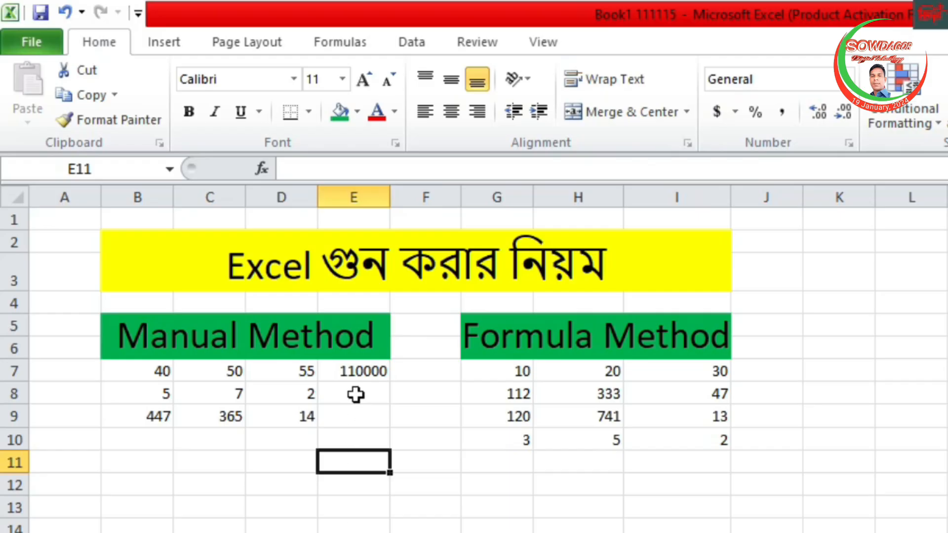
Fill the multiplication formula from E7 down through E9 for the remaining Manual Method rows.
left_click(357, 372)
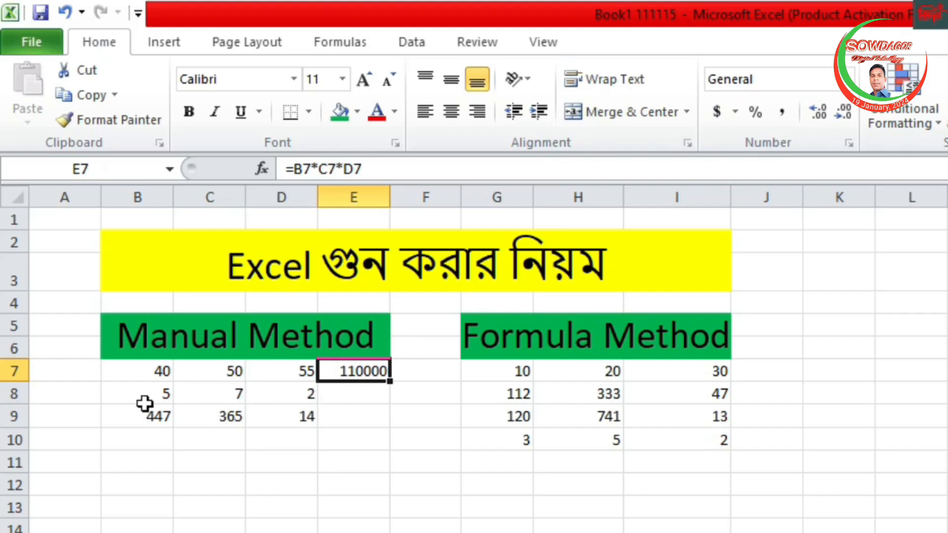
left_click(353, 399)
left_click(347, 369)
left_click_drag(389, 382, 380, 419)
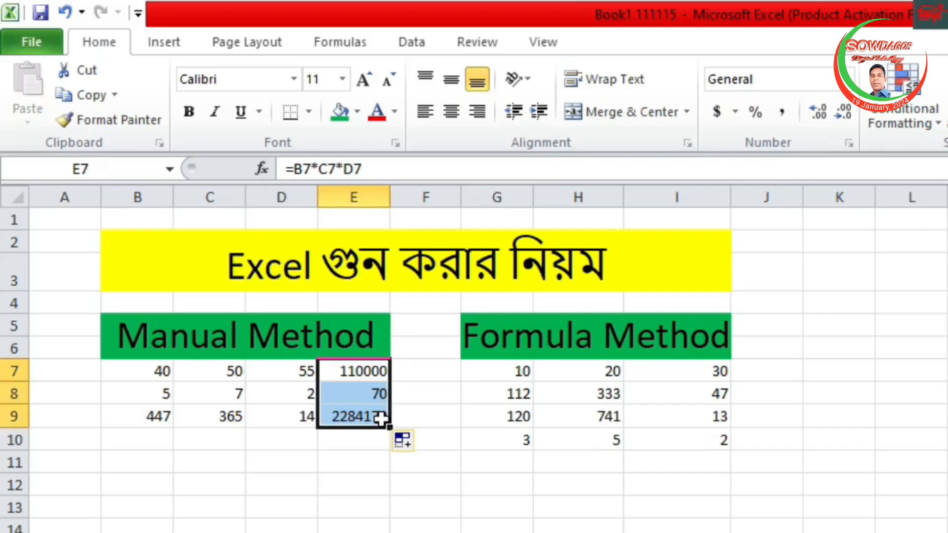
left_click(365, 503)
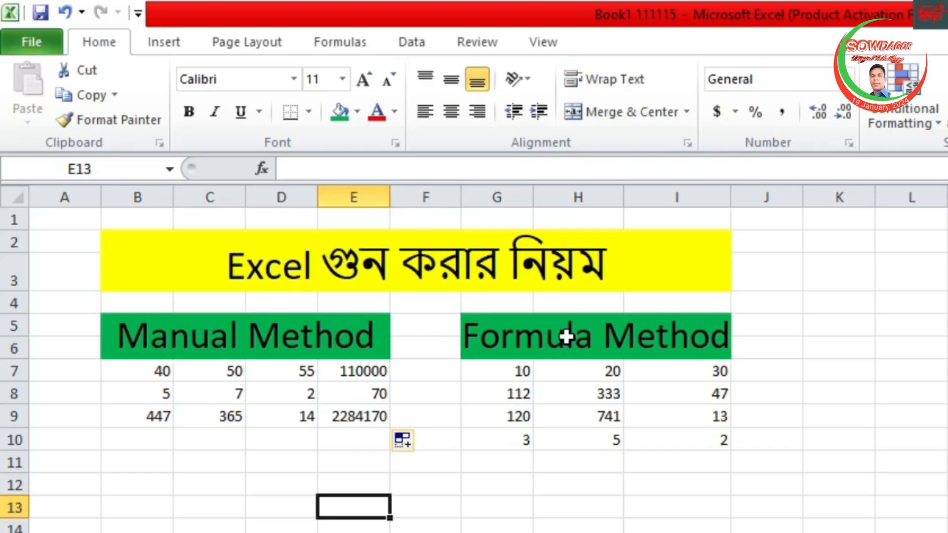
Enter the formula =SUM(G7*H7*I7) in cell J7 to multiply the first row of the Formula Method table.
left_click(756, 373)
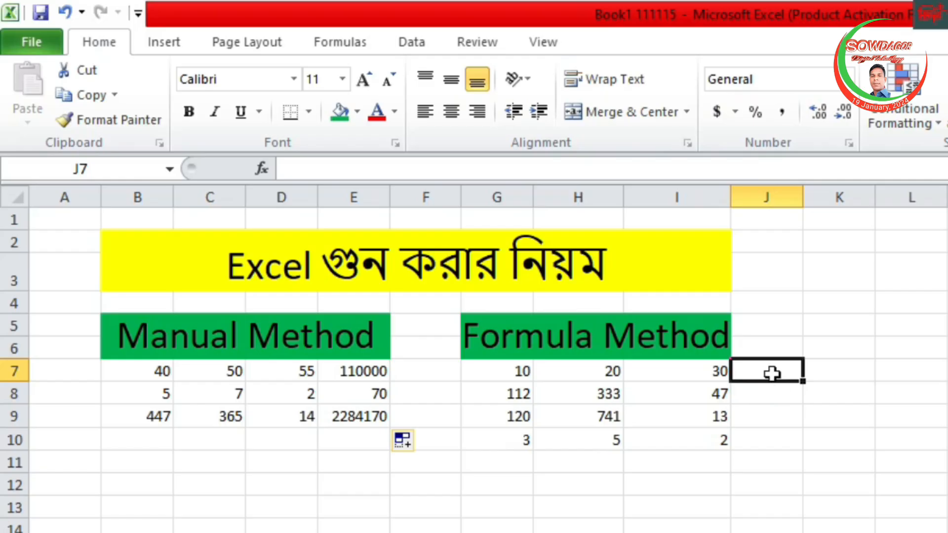
type("=sum")
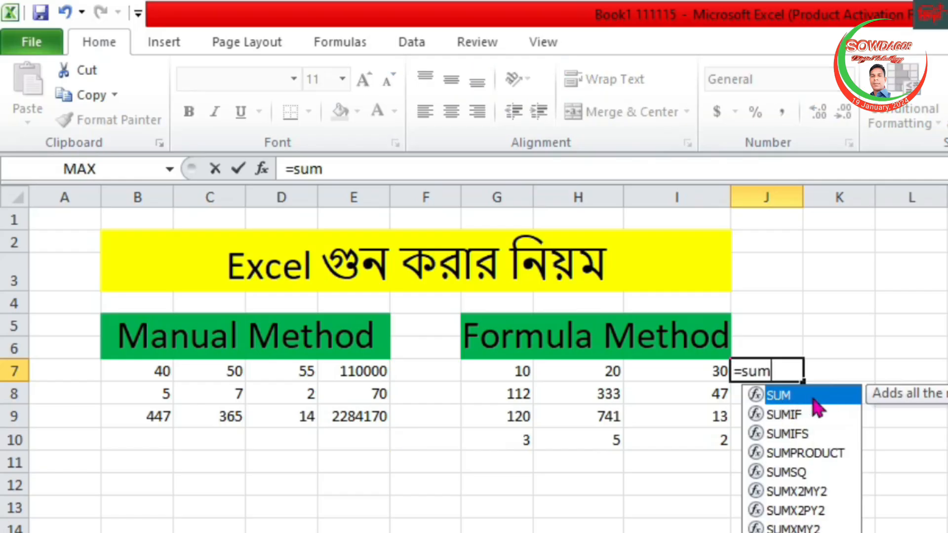
double_click(785, 395)
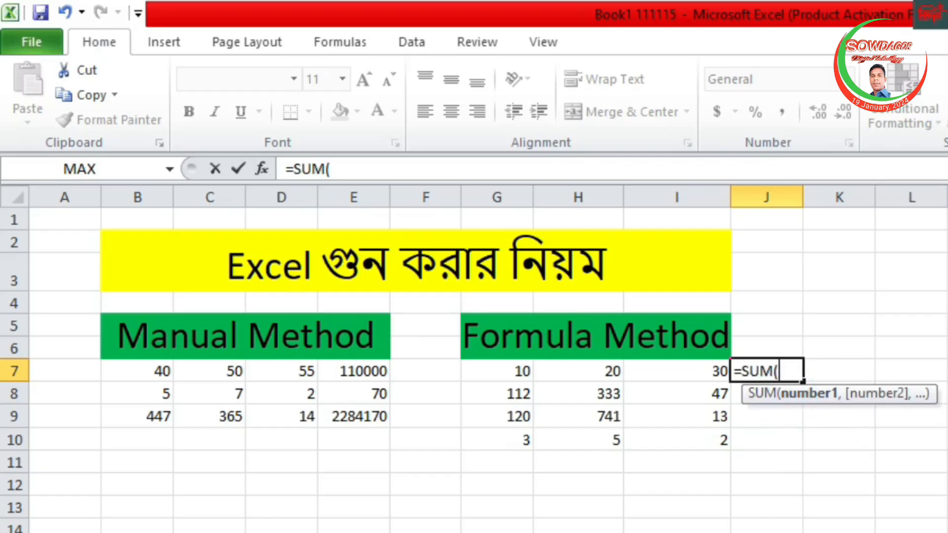
left_click(515, 368)
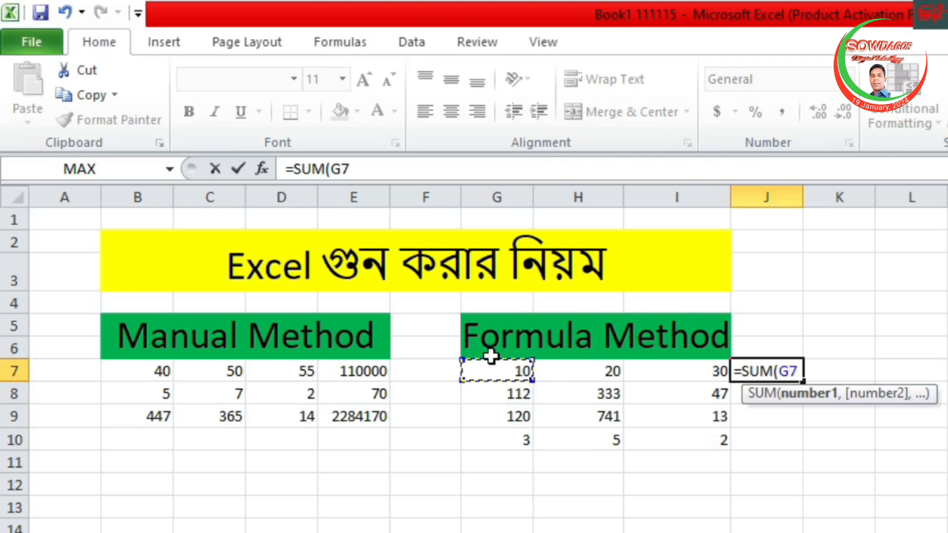
type("*")
left_click(600, 368)
type("*")
left_click(701, 365)
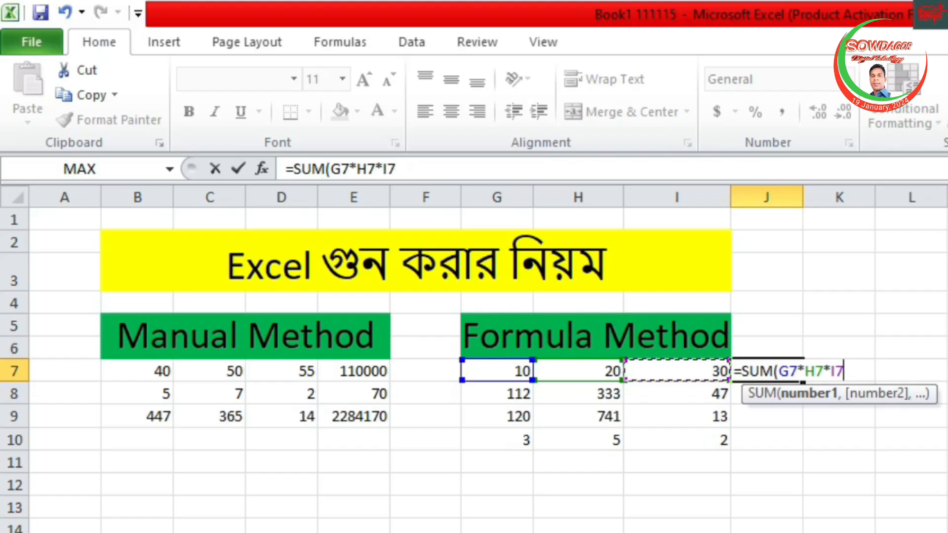
type(")")
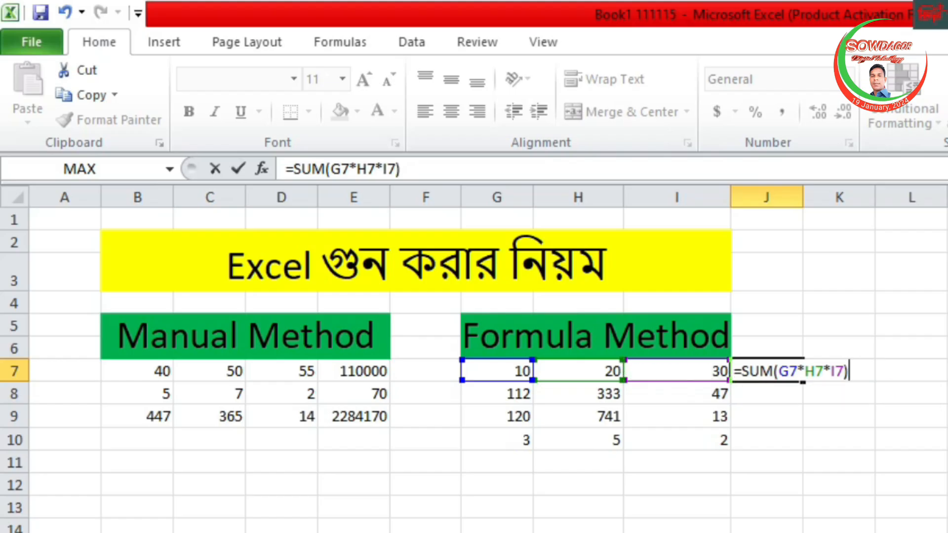
key("Return")
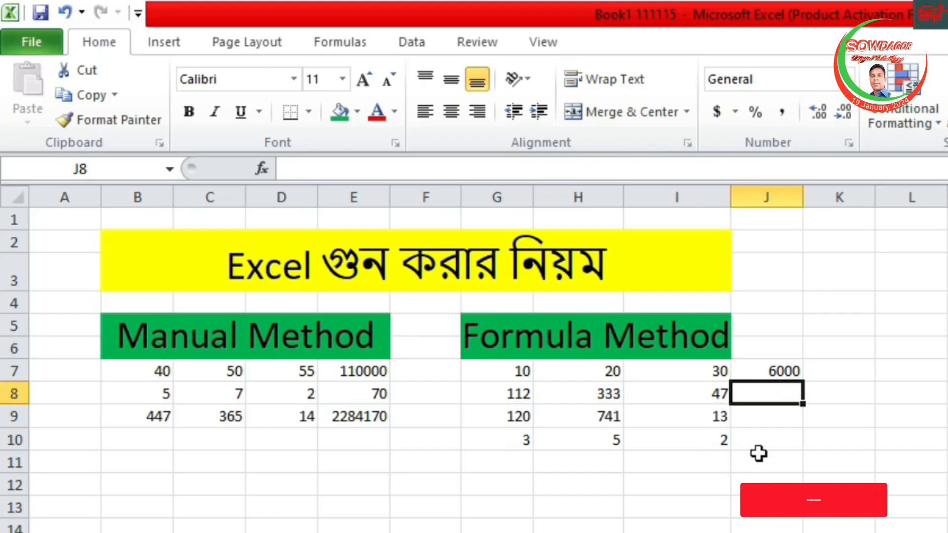
Fill the SUM formula from J7 down through J10 for the remaining Formula Method rows.
left_click(768, 372)
left_click_drag(803, 383, 800, 448)
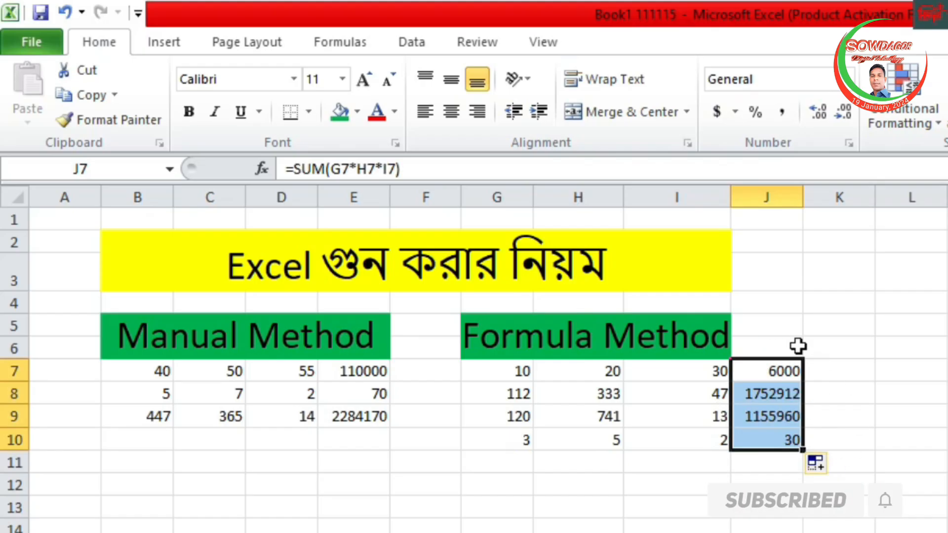
left_click(674, 532)
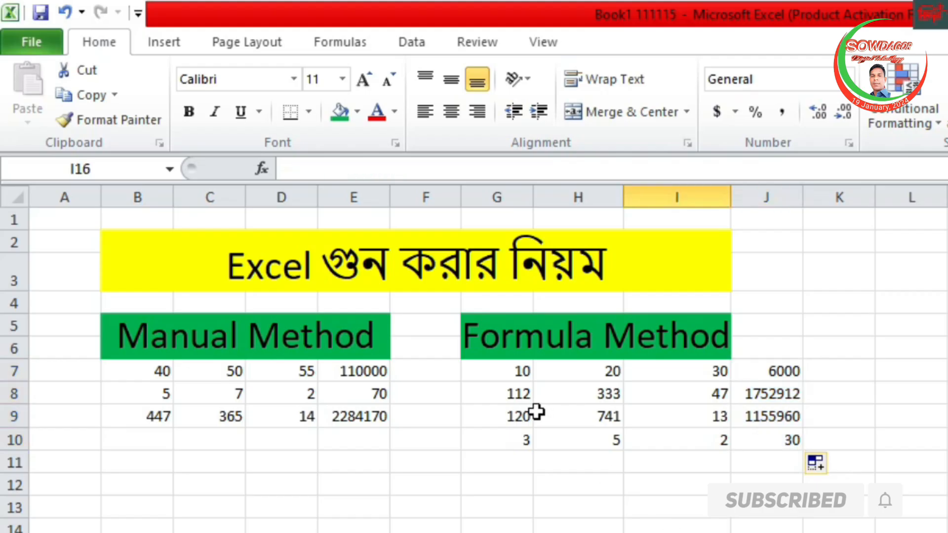
left_click(793, 441)
left_click(760, 529)
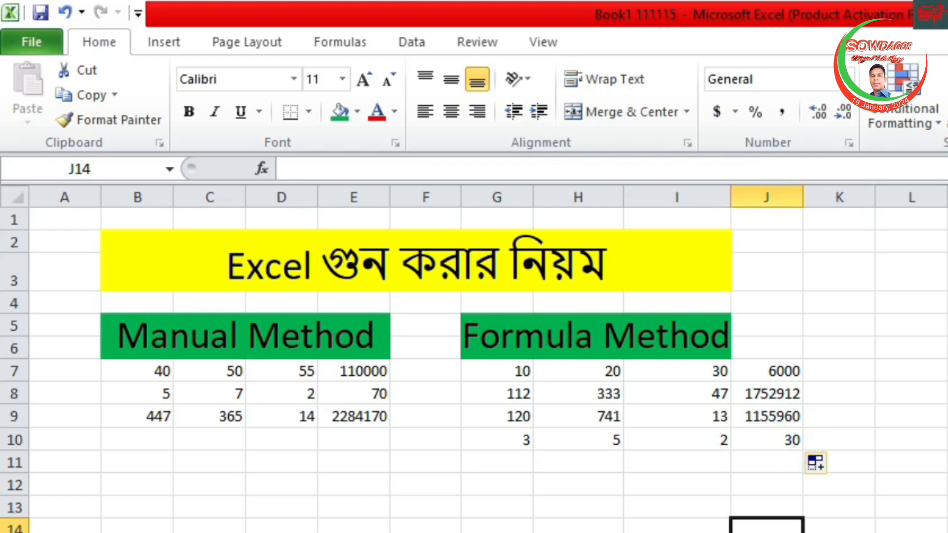
left_click(578, 532)
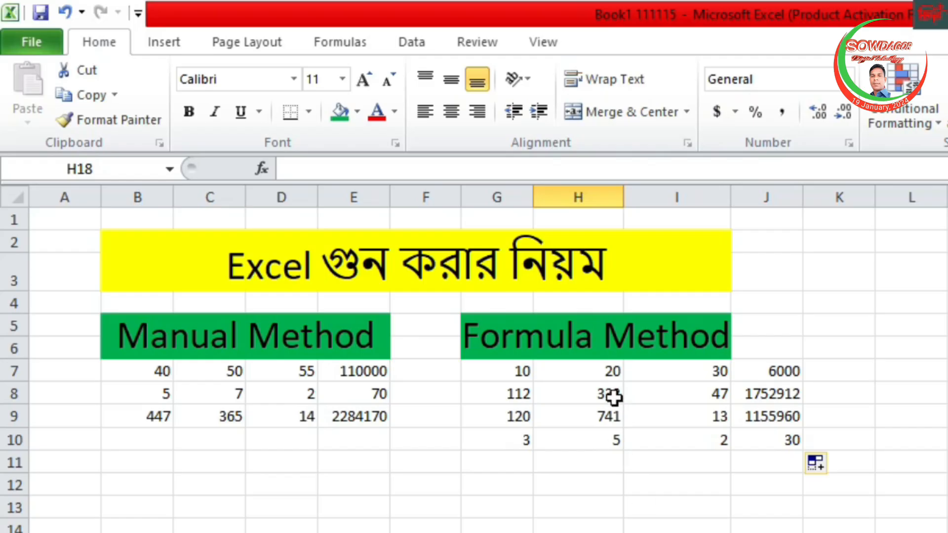
left_click(613, 371)
left_click(528, 421)
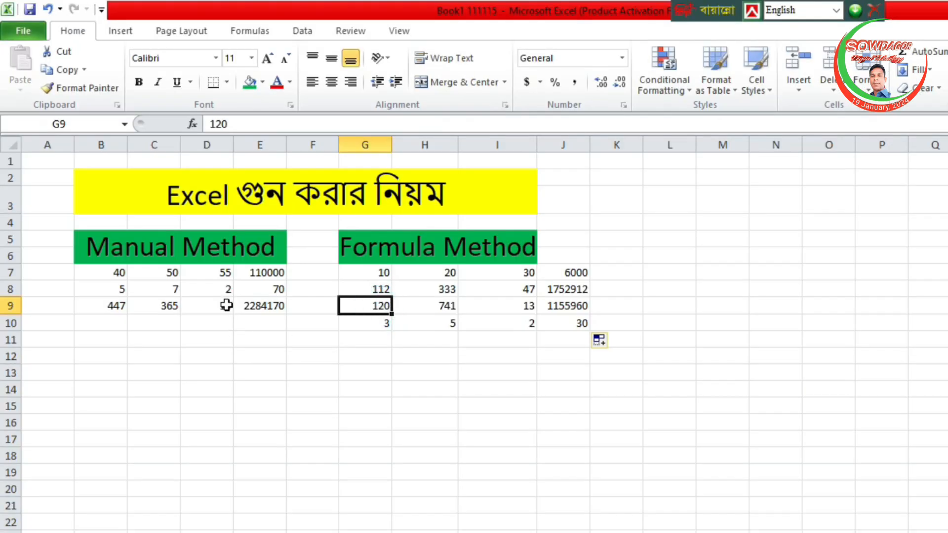
left_click(226, 304)
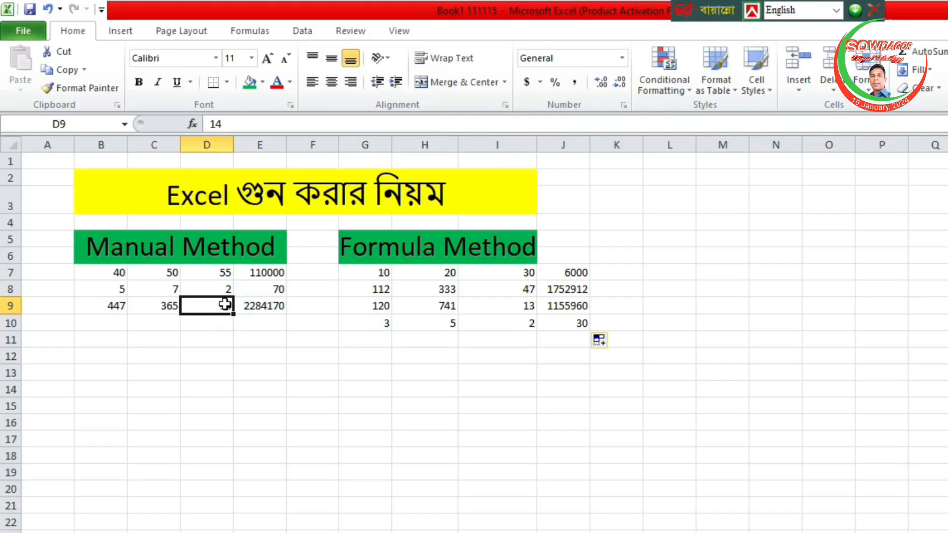
Enter the formula =H7*D8*B8*H9 in cell G15 to multiply scattered cells from both tables.
left_click(365, 408)
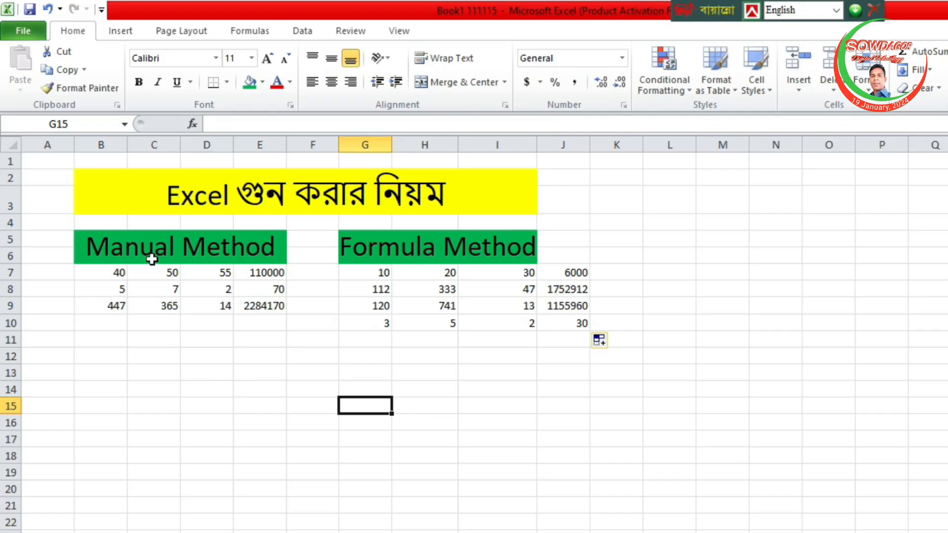
type("=")
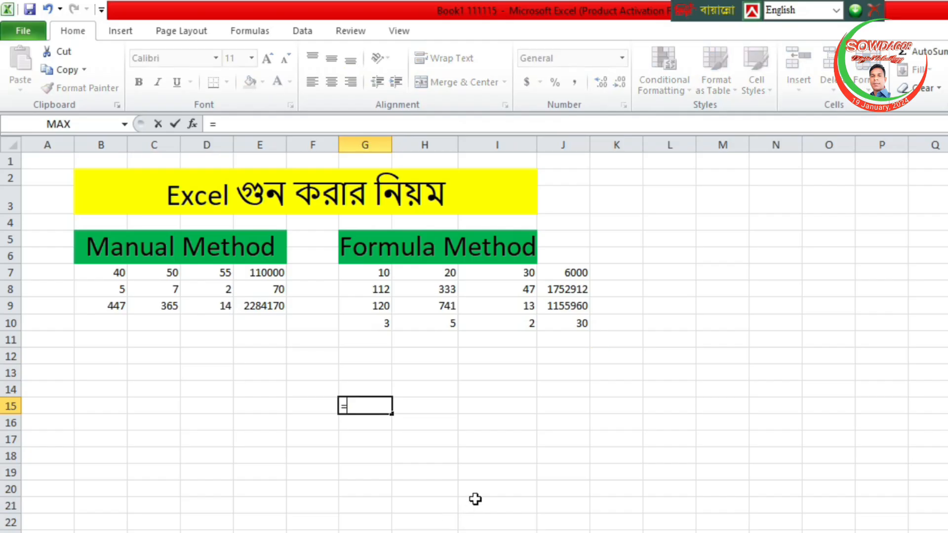
left_click(447, 274)
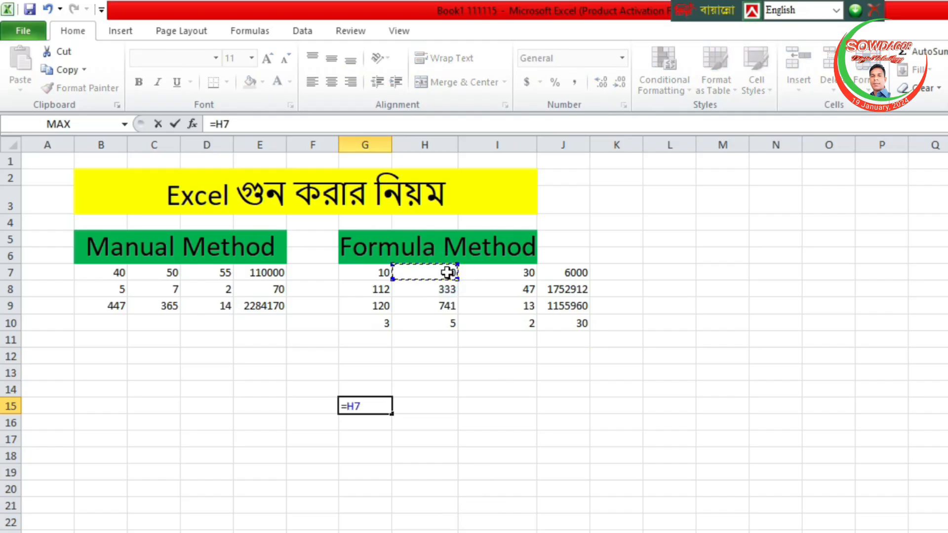
type("*")
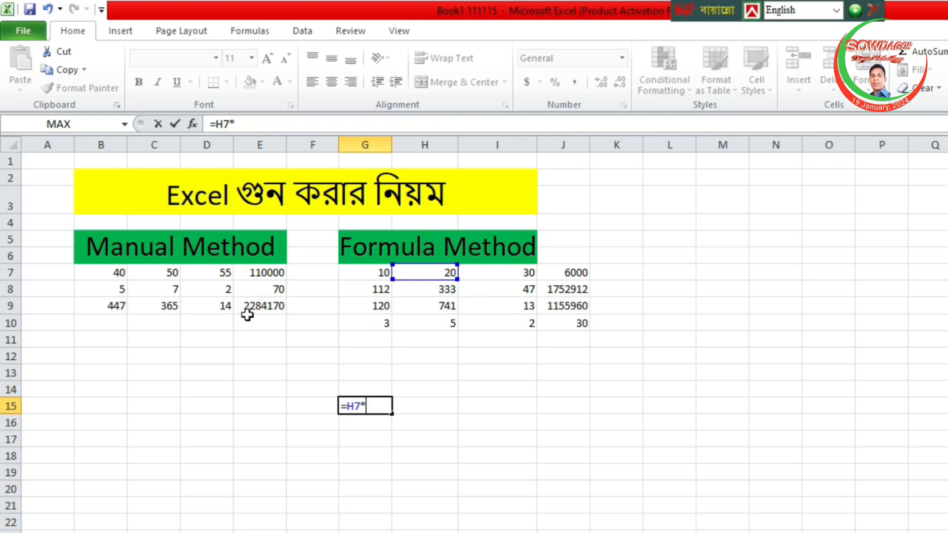
left_click(227, 290)
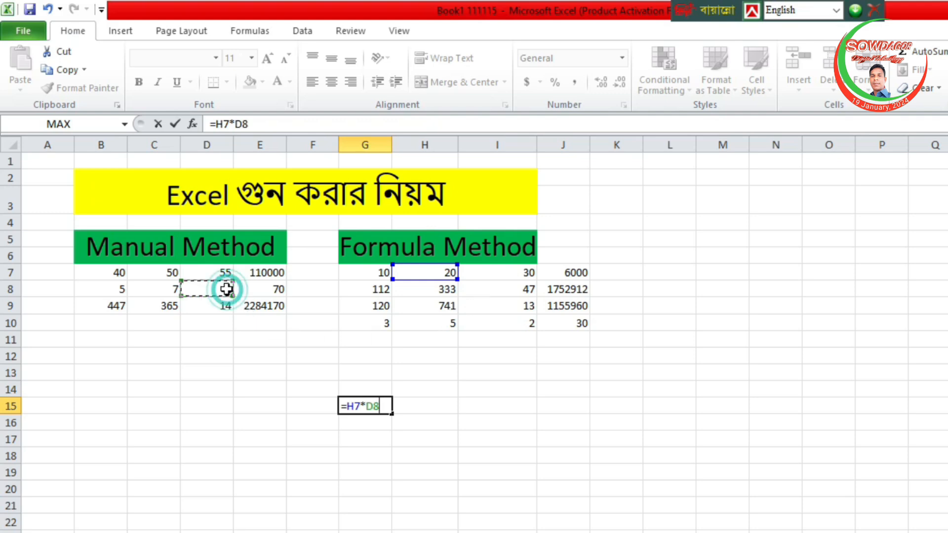
type("*")
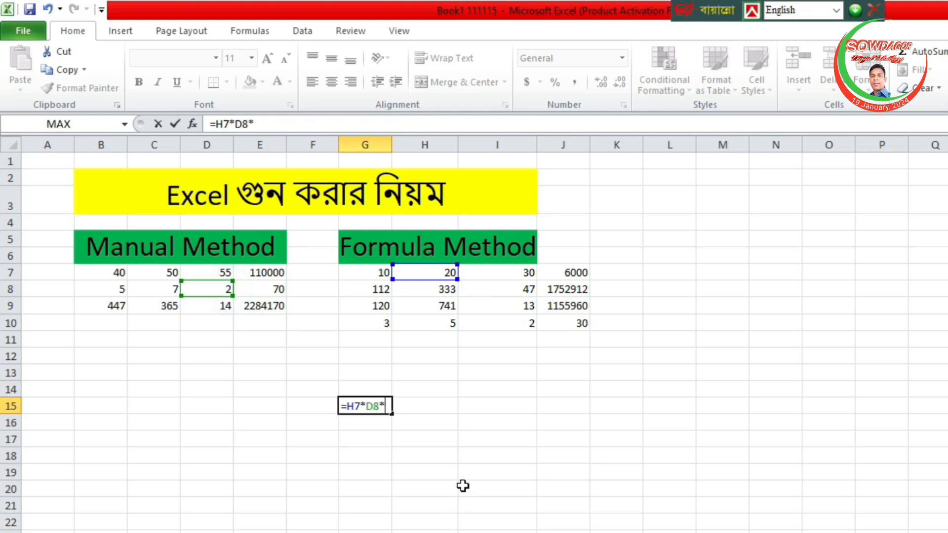
left_click(119, 286)
type("*")
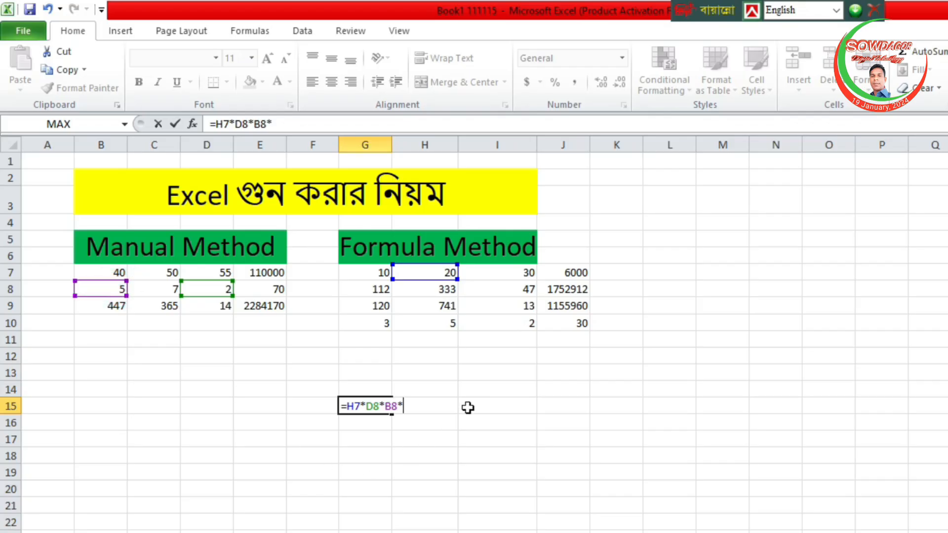
left_click(449, 306)
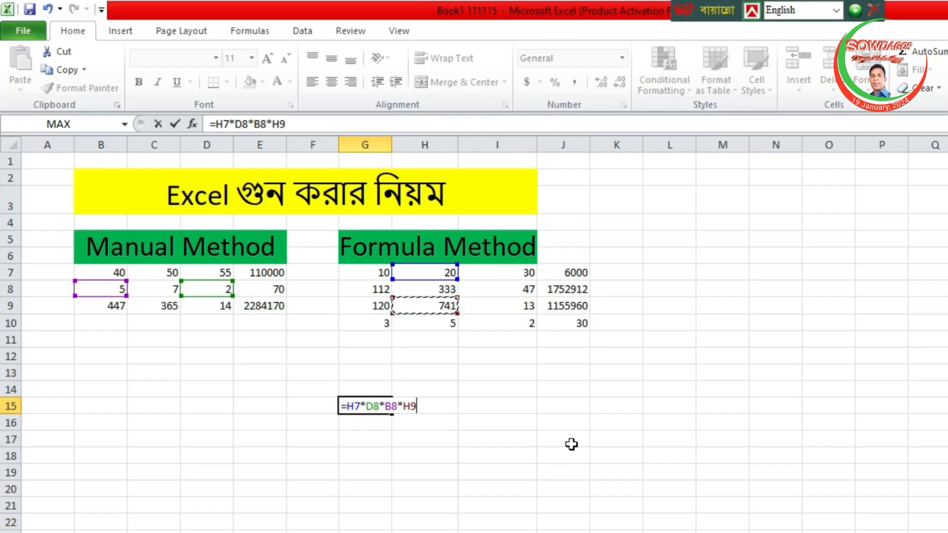
key("Return")
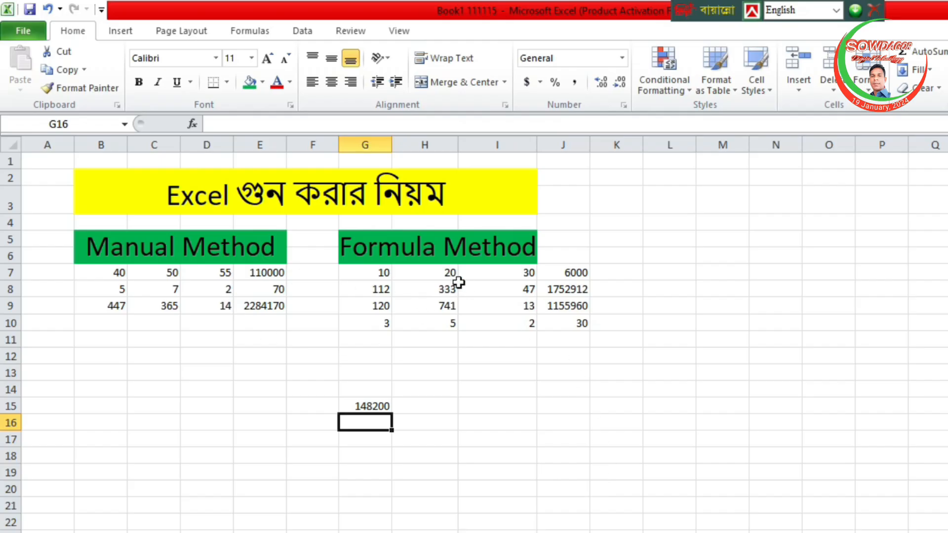
Review the formula in G15 and trace its H9 reference by highlighting column H and row 9.
left_click(373, 406)
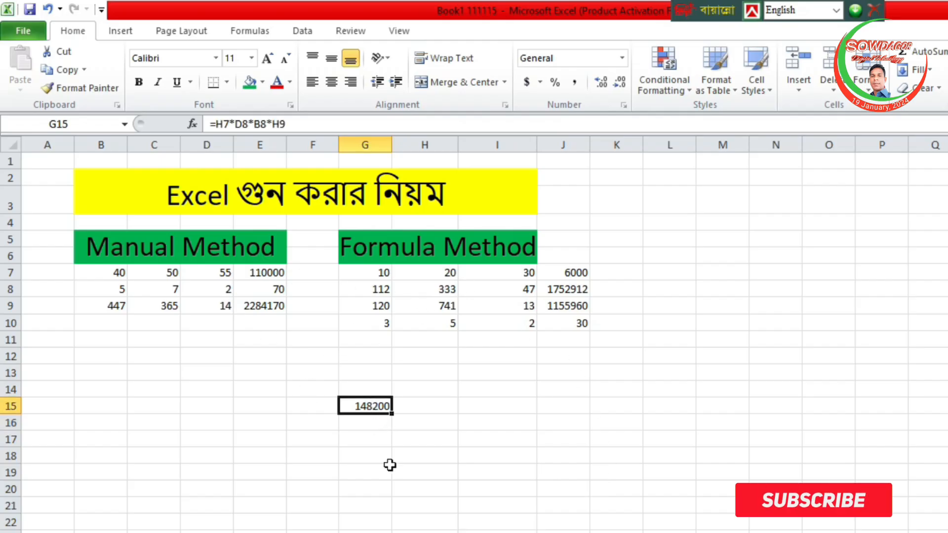
left_click(441, 454)
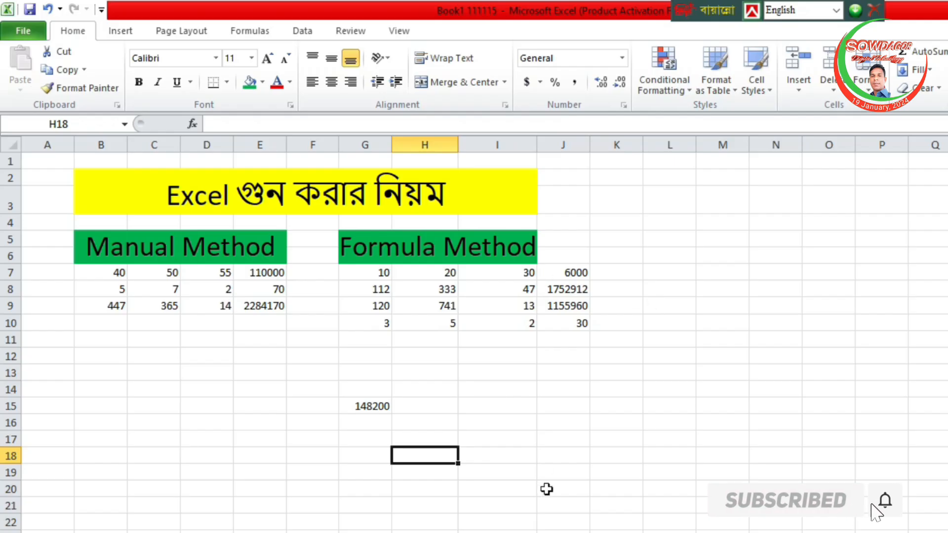
left_click(360, 406)
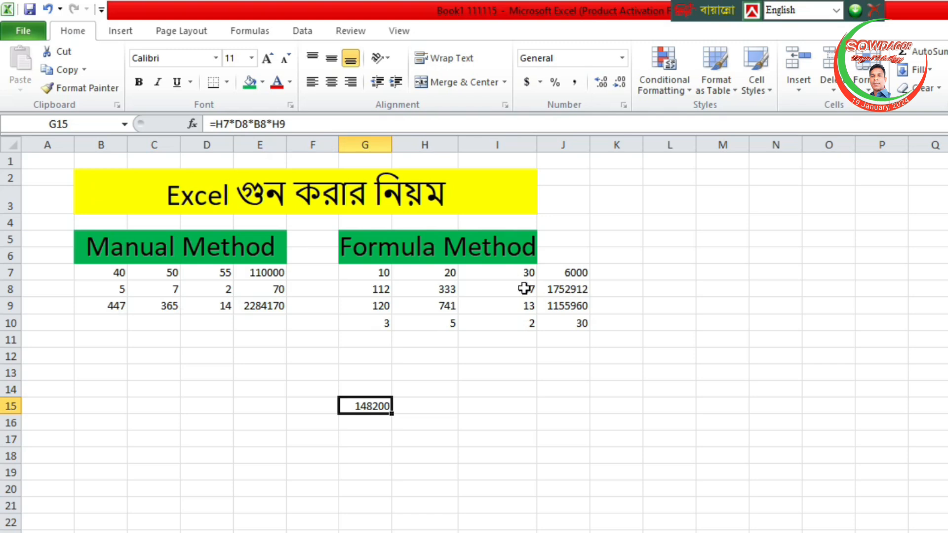
left_click(425, 141)
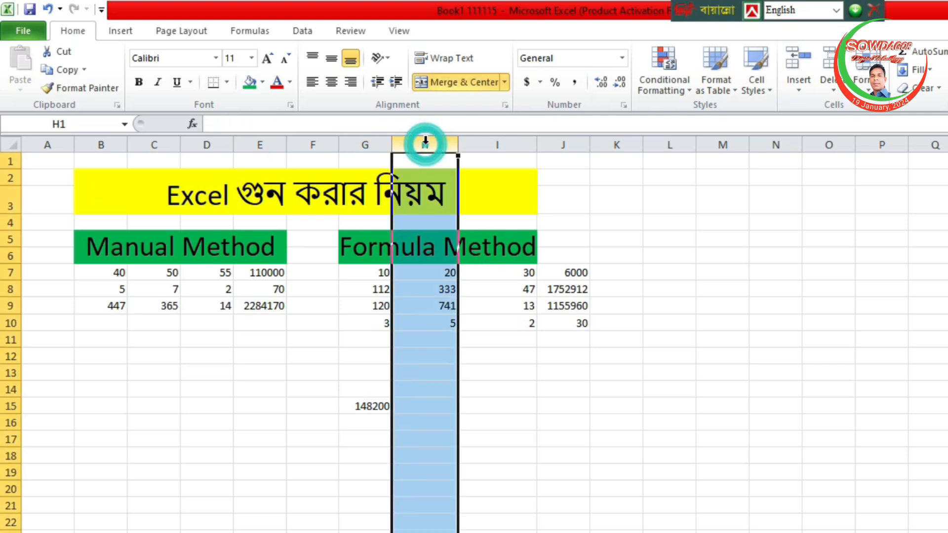
left_click(12, 305)
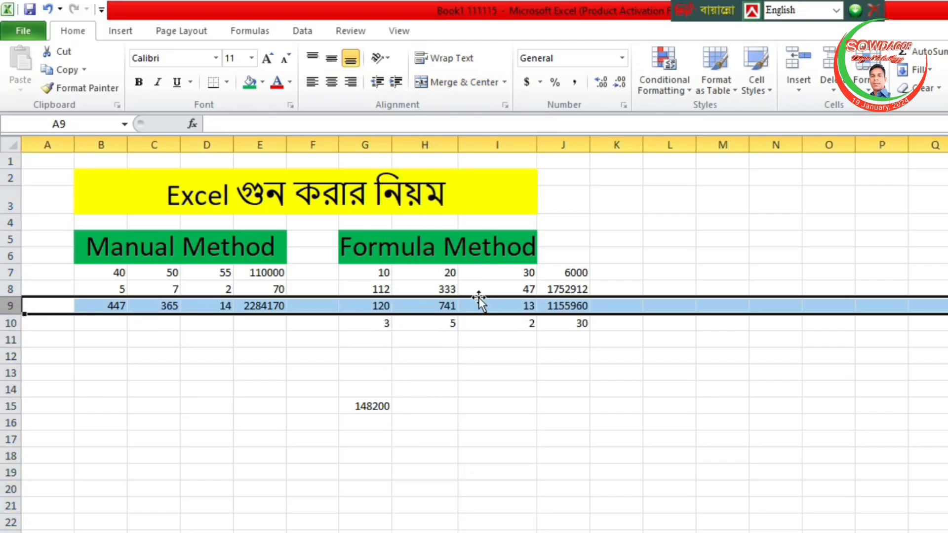
left_click(523, 391)
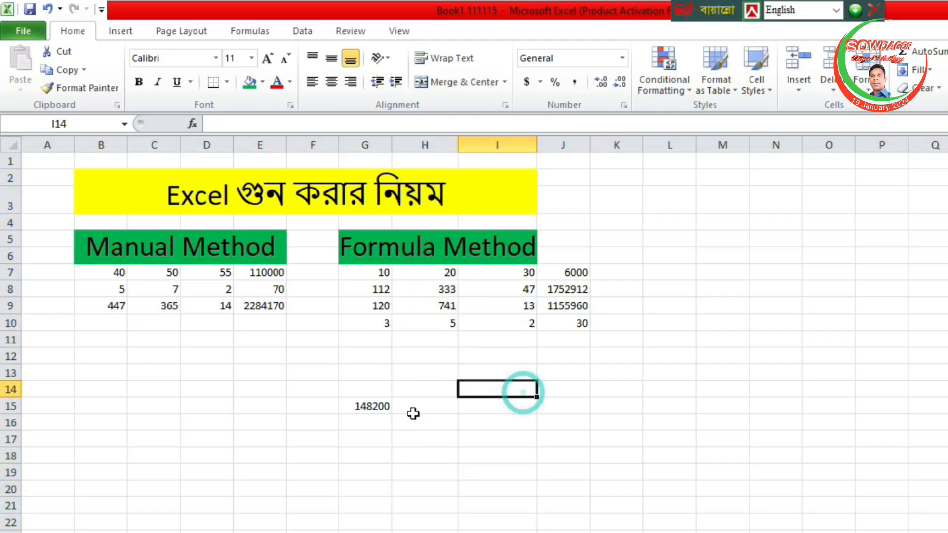
left_click(376, 406)
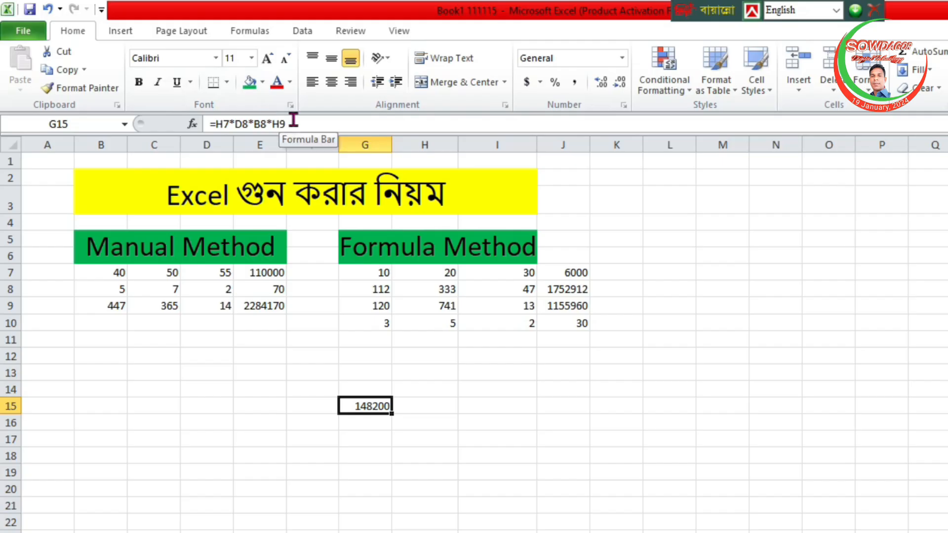
left_click(530, 406)
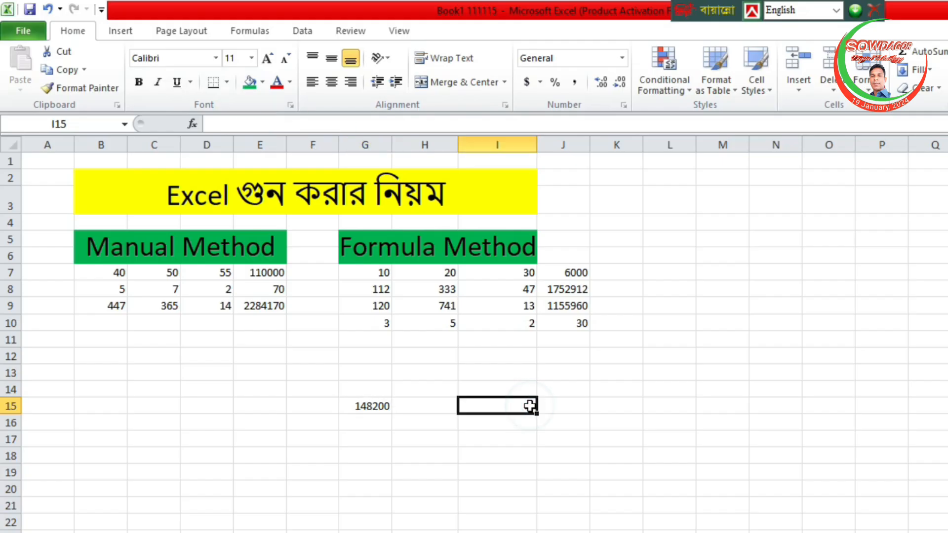